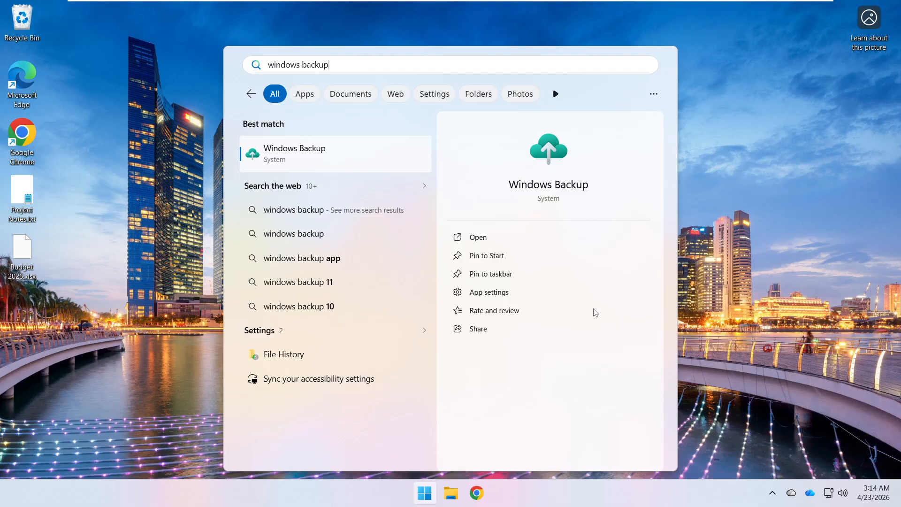
- Open Windows Backup and choose to back up this PC, continuing to the backup options
{"action": "key", "text": "Return"}
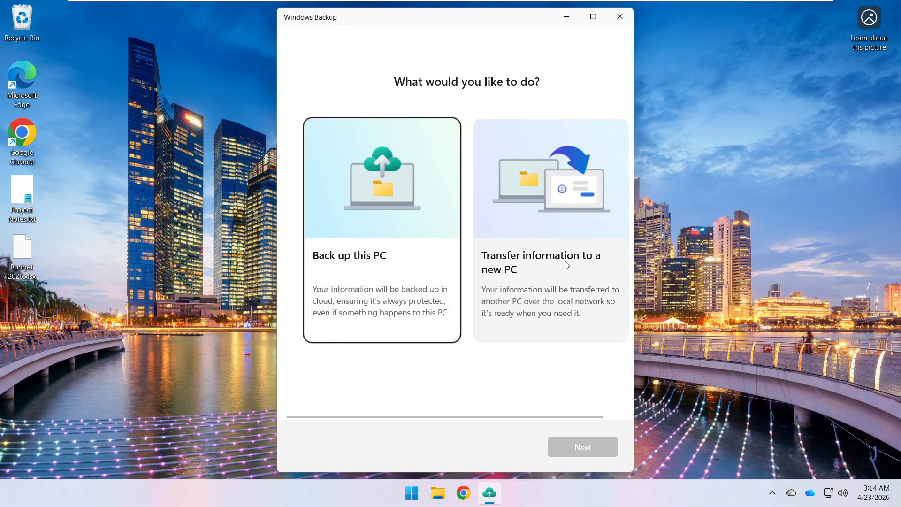
{"action": "left_click", "coordinate": [402, 262]}
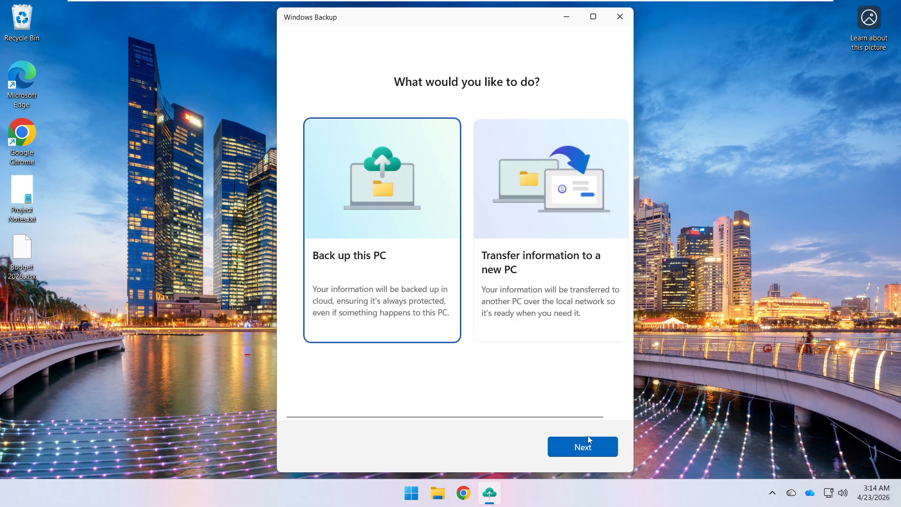
{"action": "left_click", "coordinate": [585, 438]}
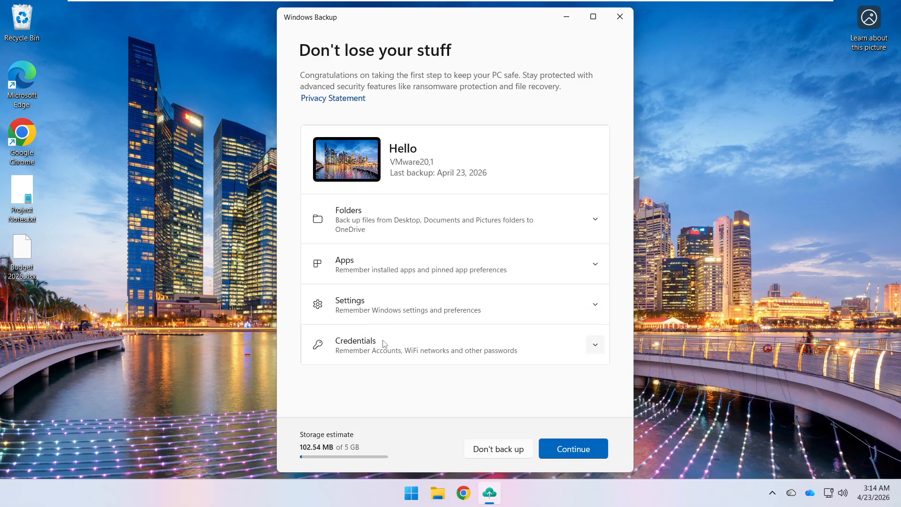
- Expand the Folders category and toggle the Desktop, Documents and Pictures backups off and back on
{"action": "left_click", "coordinate": [595, 219]}
{"action": "scroll", "coordinate": [485, 300], "scroll_direction": "down", "scroll_amount": 1}
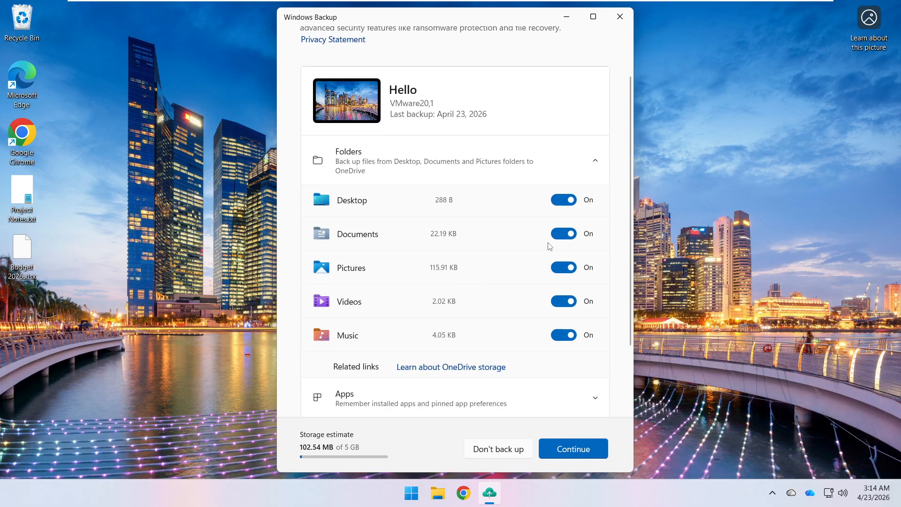
{"action": "left_click", "coordinate": [553, 200]}
{"action": "left_click", "coordinate": [552, 200]}
{"action": "left_click", "coordinate": [565, 232]}
{"action": "left_click", "coordinate": [564, 233]}
{"action": "left_click", "coordinate": [561, 267]}
{"action": "left_click", "coordinate": [563, 269]}
- Review the Apps, Settings and Credentials categories by expanding each one and checking the backup status of its items
{"action": "scroll", "coordinate": [589, 317], "scroll_direction": "down", "scroll_amount": 2}
{"action": "left_click", "coordinate": [594, 339]}
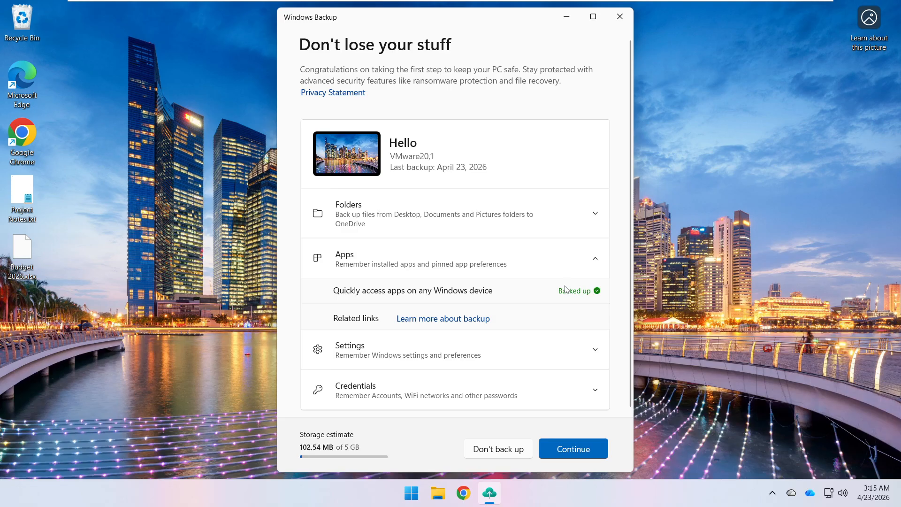
{"action": "left_click", "coordinate": [593, 359]}
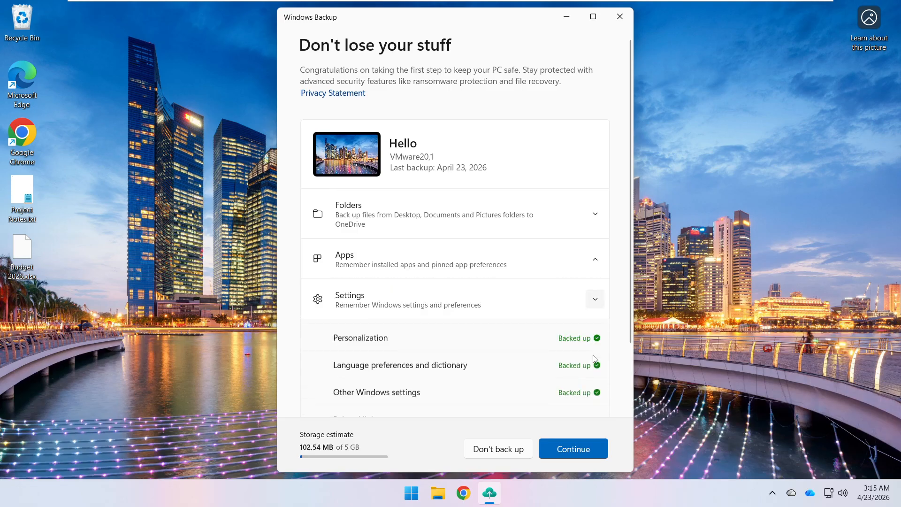
{"action": "scroll", "coordinate": [432, 322], "scroll_direction": "down", "scroll_amount": 4}
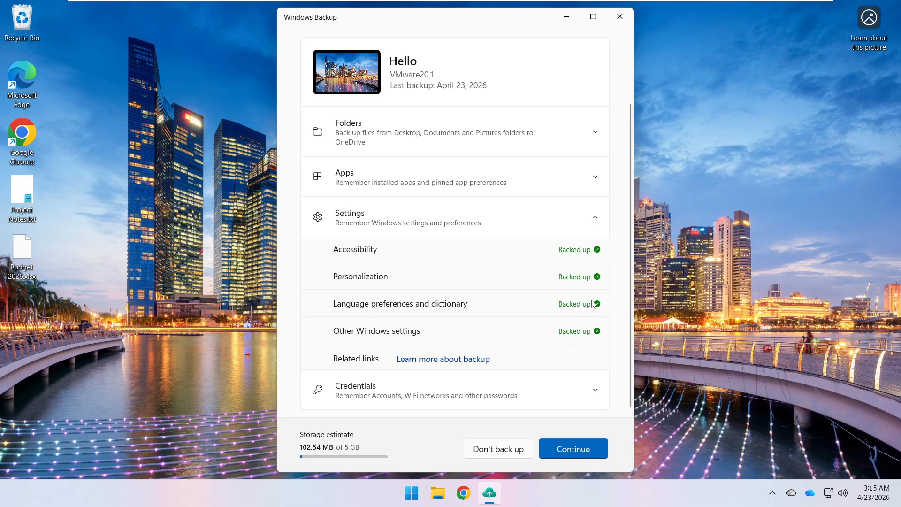
{"action": "left_click", "coordinate": [592, 390]}
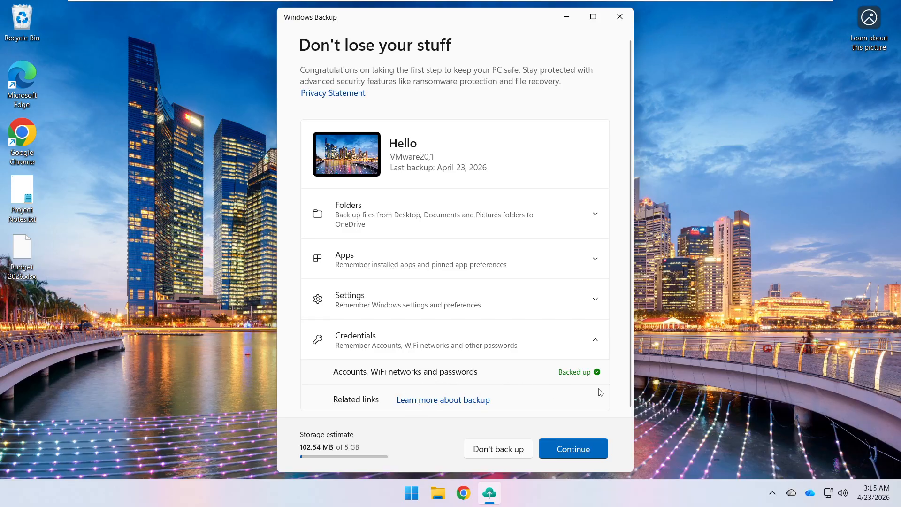
- Start the backup and expand its per-category progress details
{"action": "left_click", "coordinate": [574, 449]}
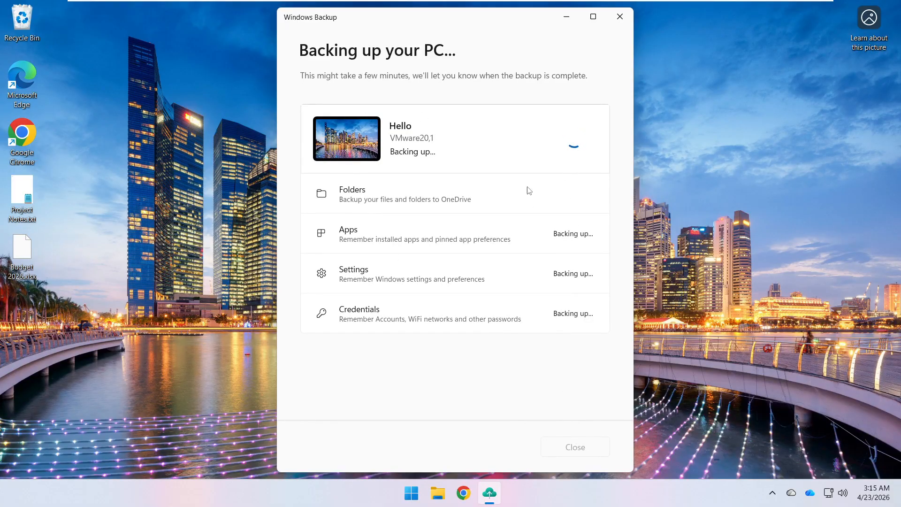
{"action": "left_click", "coordinate": [595, 136]}
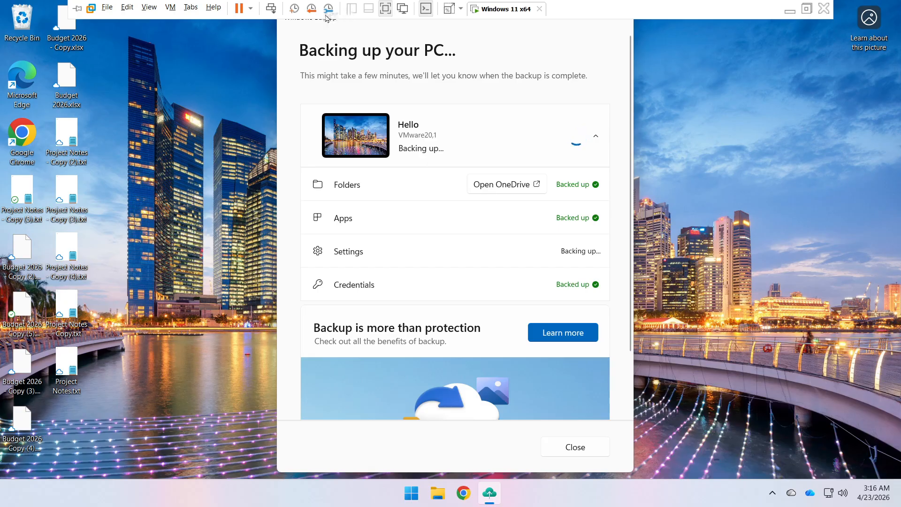
- Switch the virtual machine to the Windows setup sign-in snapshot and start signing in with a Microsoft account
{"action": "left_click", "coordinate": [328, 9]}
{"action": "left_click_drag", "start_coordinate": [438, 145], "coordinate": [122, 182]}
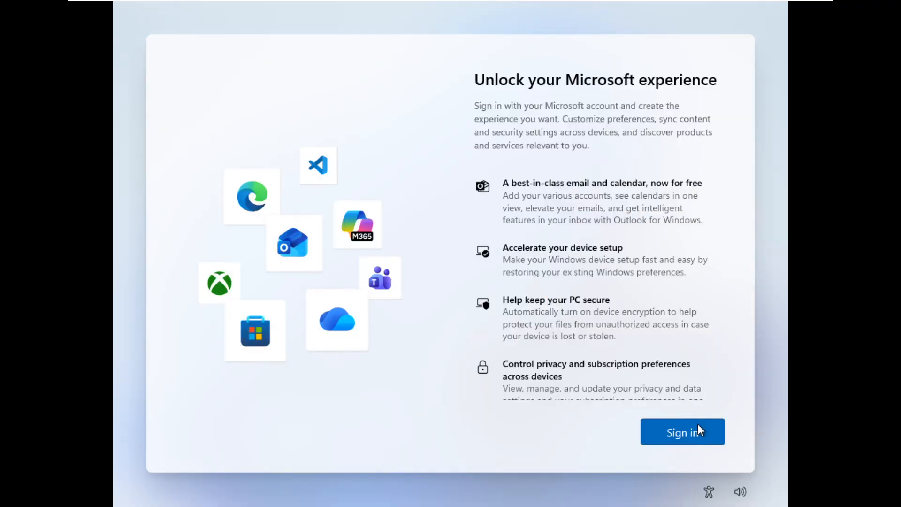
{"action": "left_click", "coordinate": [689, 430]}
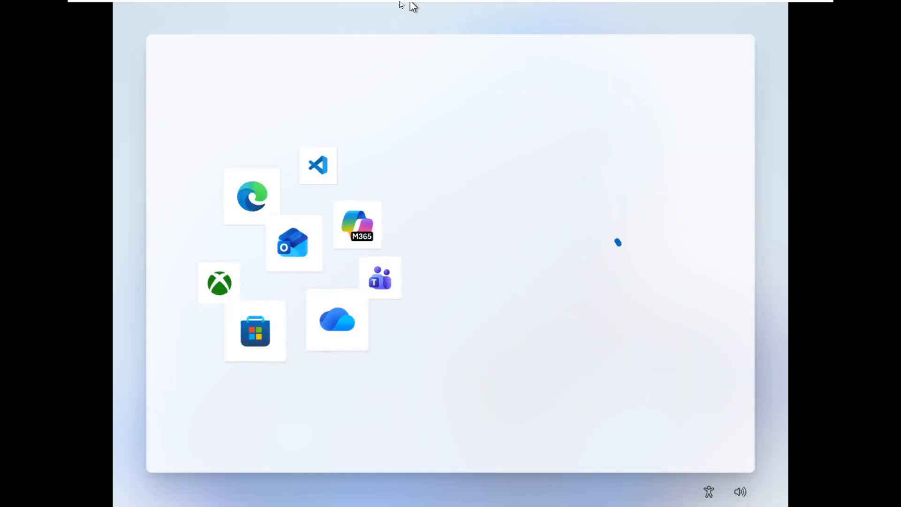
- Find the saved PC backup in Windows setup and restore the backup named Hello
{"action": "mouse_move", "coordinate": [344, 10]}
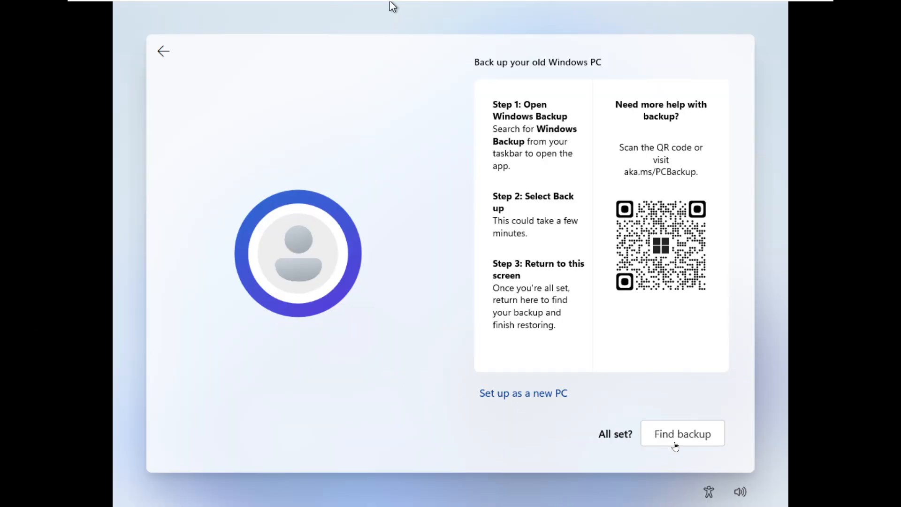
{"action": "left_click", "coordinate": [690, 433]}
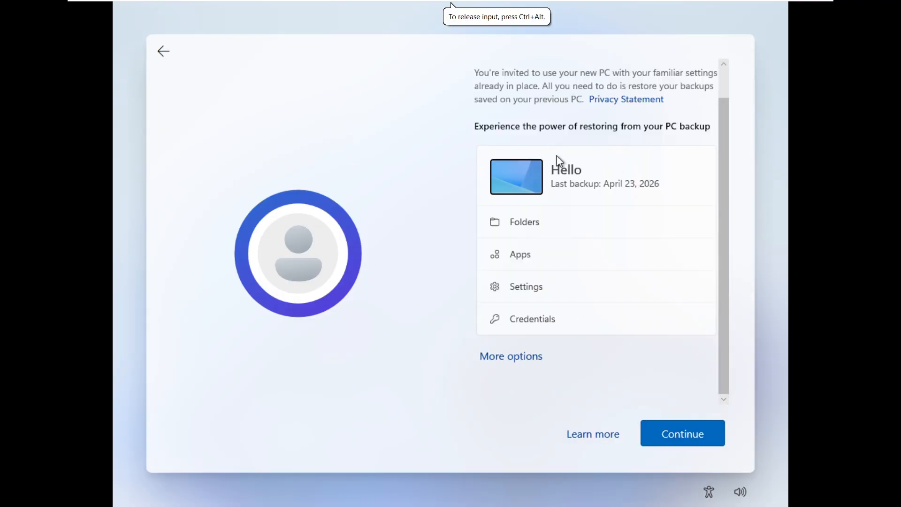
{"action": "left_click", "coordinate": [682, 424]}
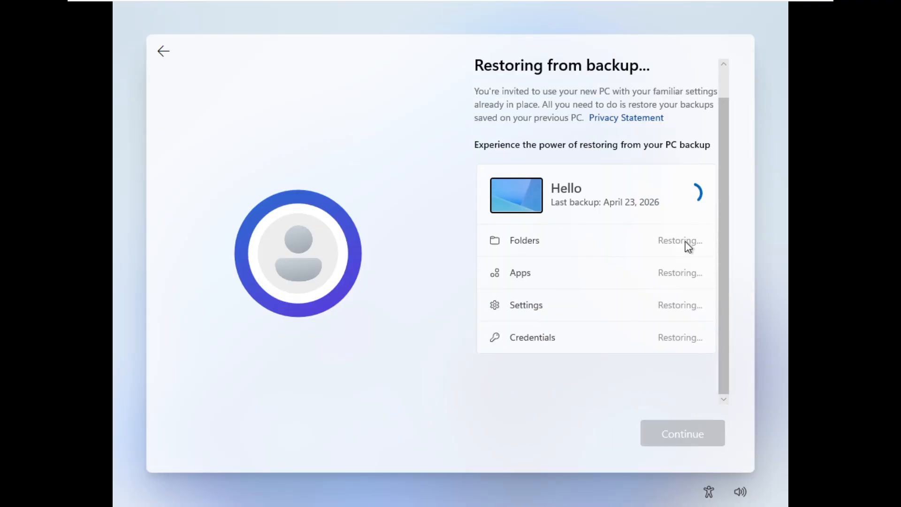
- Open the virtual machine's Snapshot Manager and switch to a snapshot showing the Windows desktop
{"action": "mouse_move", "coordinate": [365, 3]}
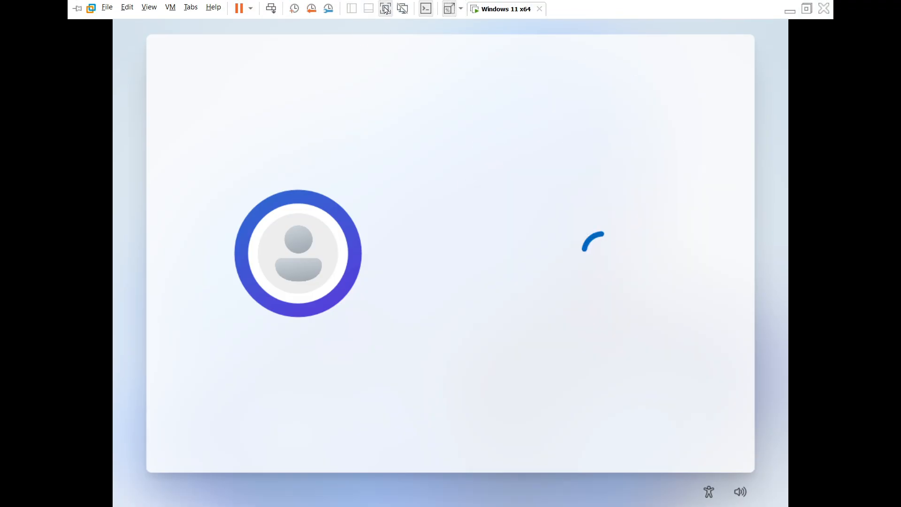
{"action": "left_click", "coordinate": [331, 11]}
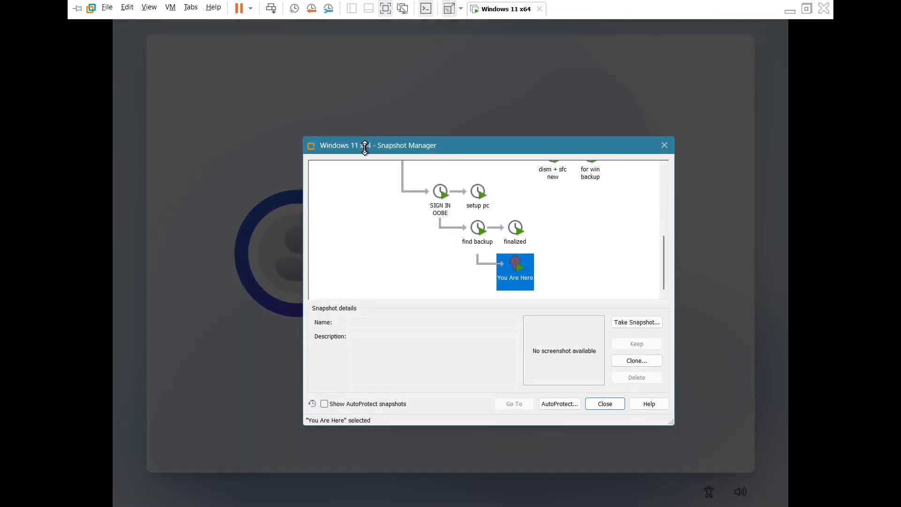
{"action": "left_click_drag", "start_coordinate": [363, 144], "coordinate": [0, 179]}
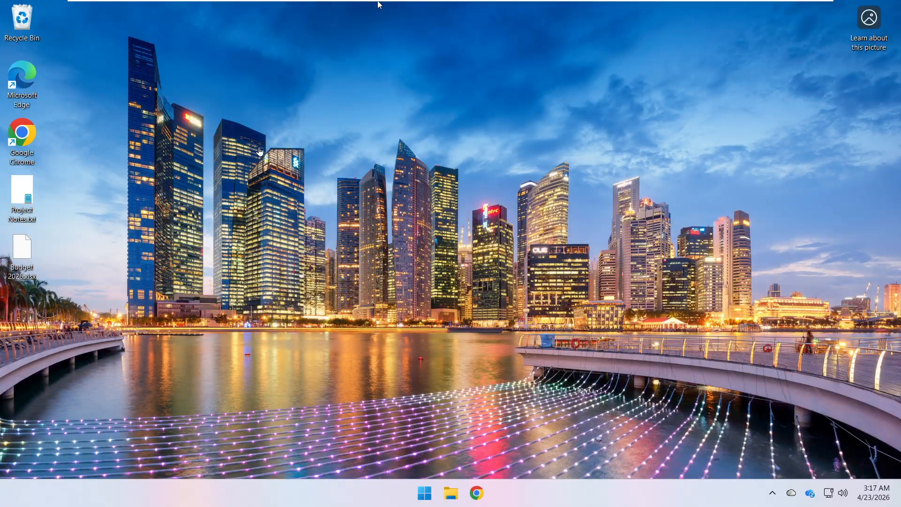
- Highlight the Project Notes and Budget 2026 files on the desktop and check the sync status of both OneDrive accounts
{"action": "left_click_drag", "start_coordinate": [80, 267], "coordinate": [6, 216]}
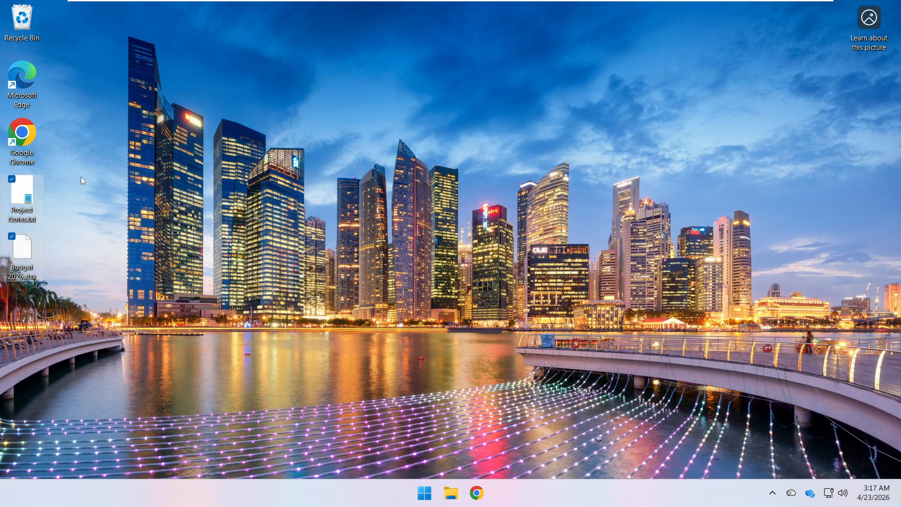
{"action": "left_click", "coordinate": [527, 280]}
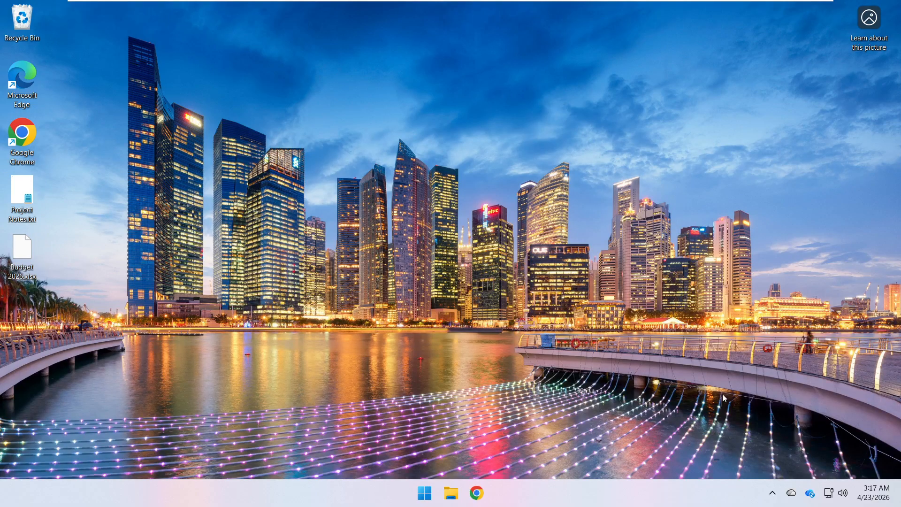
{"action": "left_click", "coordinate": [811, 494]}
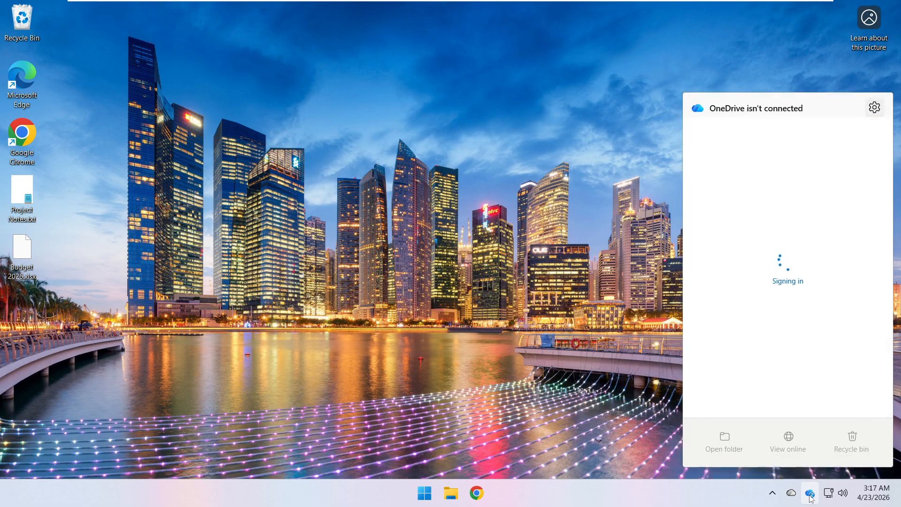
{"action": "left_click", "coordinate": [811, 493]}
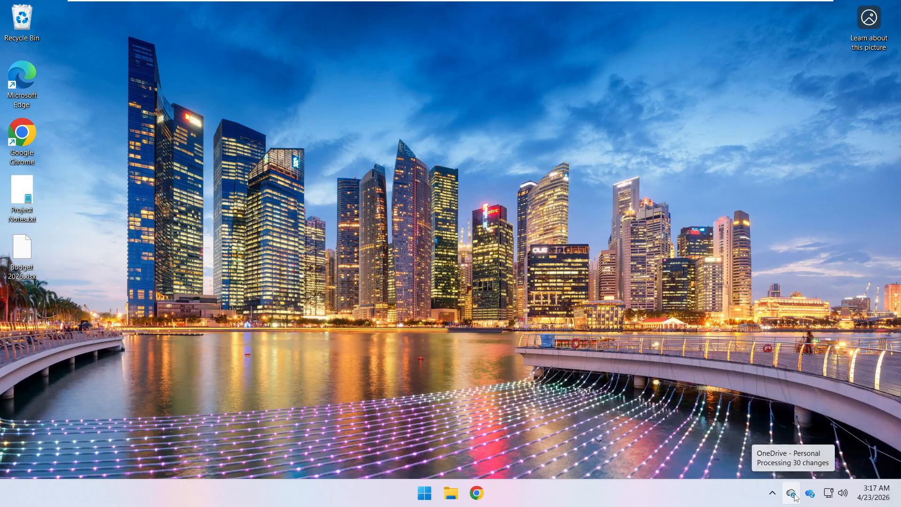
{"action": "left_click", "coordinate": [797, 493]}
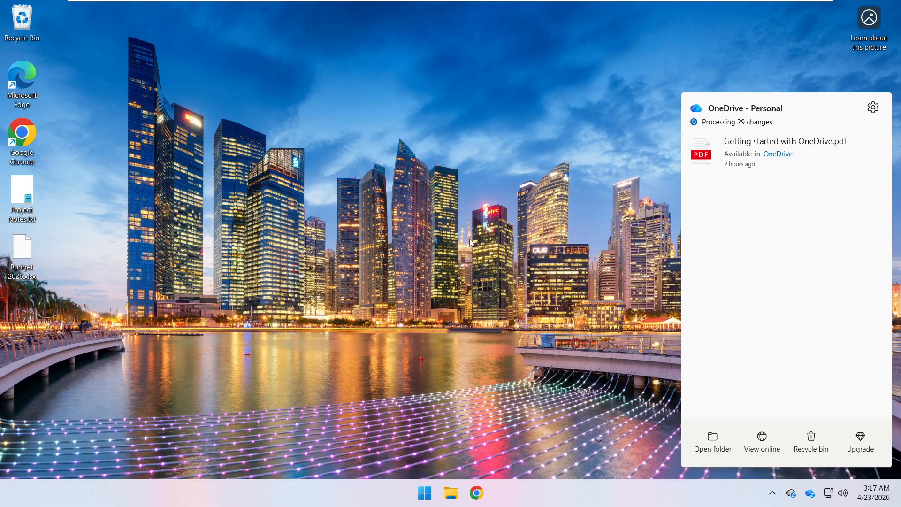
{"action": "left_click", "coordinate": [517, 316]}
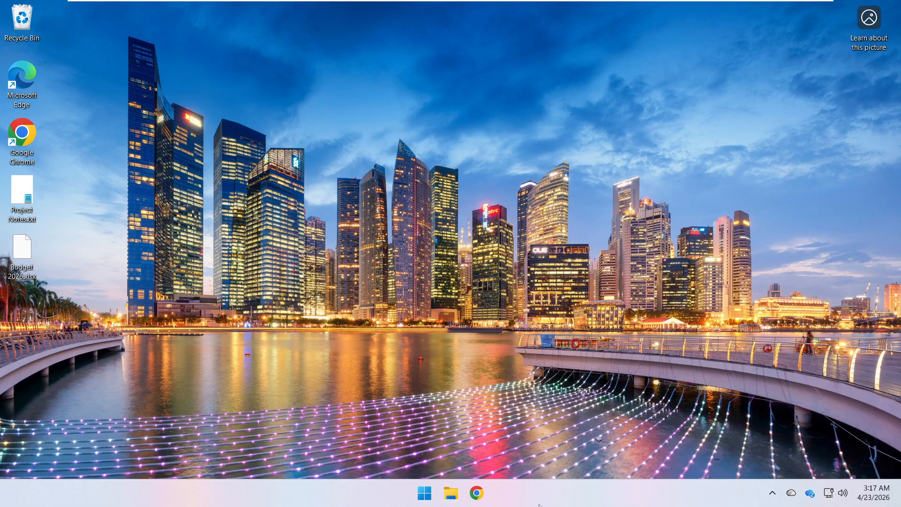
- Recheck the desktop icons and review the recent file activity in OneDrive - Personal
{"action": "left_click", "coordinate": [836, 493]}
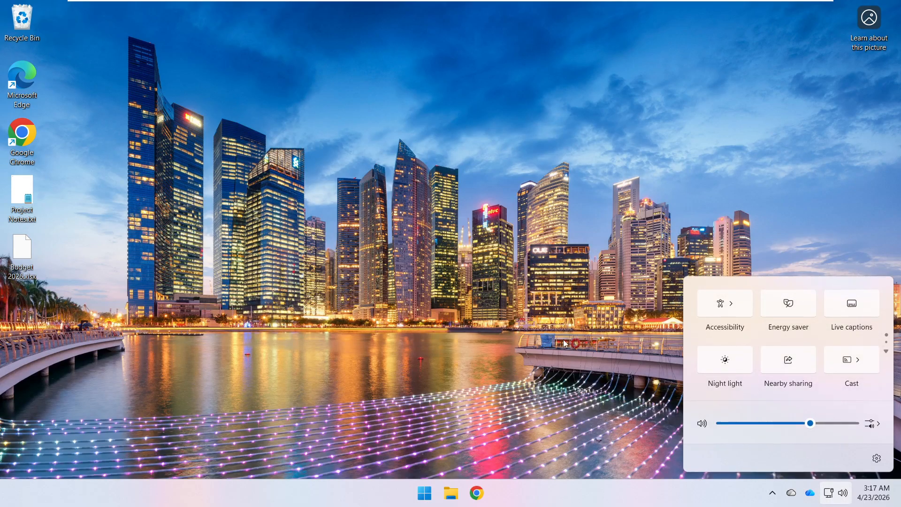
{"action": "left_click", "coordinate": [500, 389]}
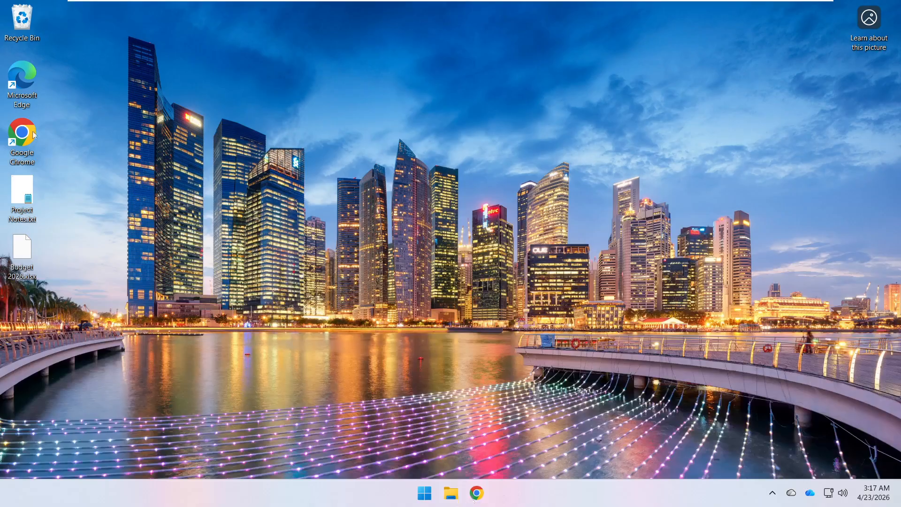
{"action": "left_click_drag", "start_coordinate": [92, 22], "coordinate": [18, 259]}
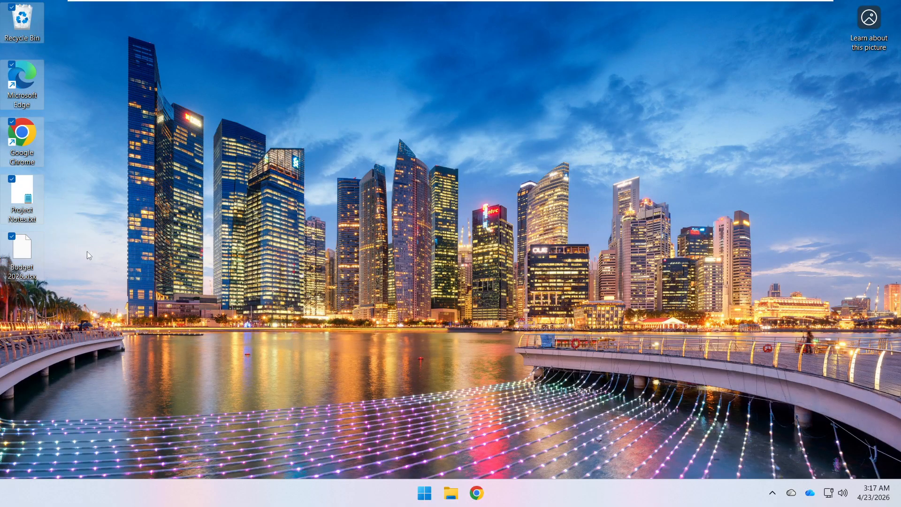
{"action": "left_click", "coordinate": [86, 251]}
{"action": "left_click", "coordinate": [796, 487]}
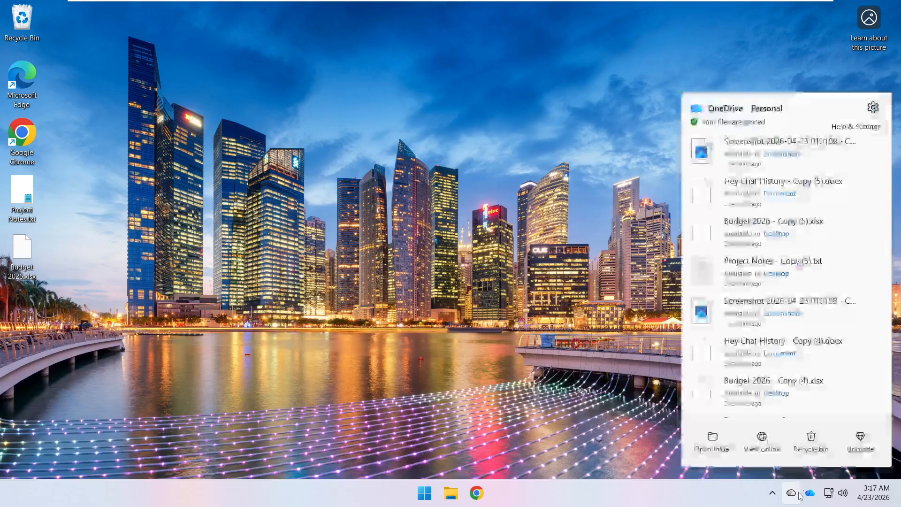
{"action": "left_click", "coordinate": [272, 167]}
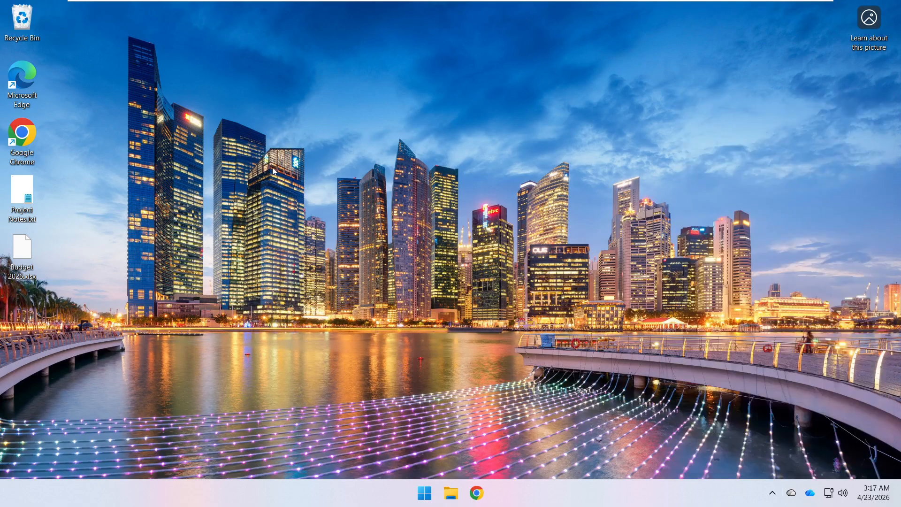